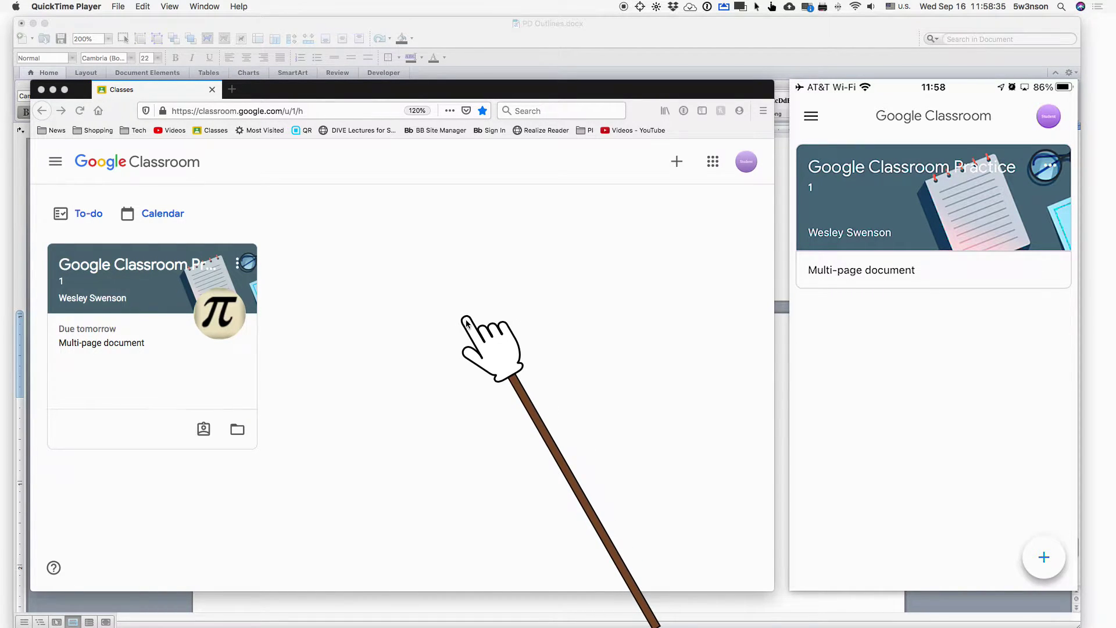
- Open the Multi-page document assignment in the Google Classroom Practice class in the web browser
click(133, 270)
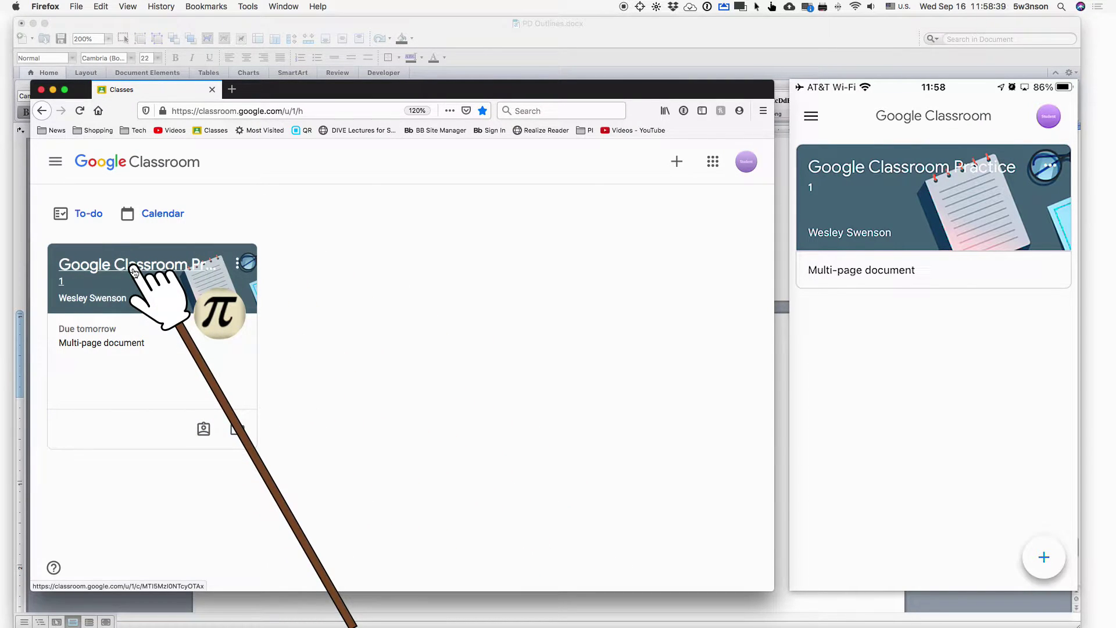
click(175, 266)
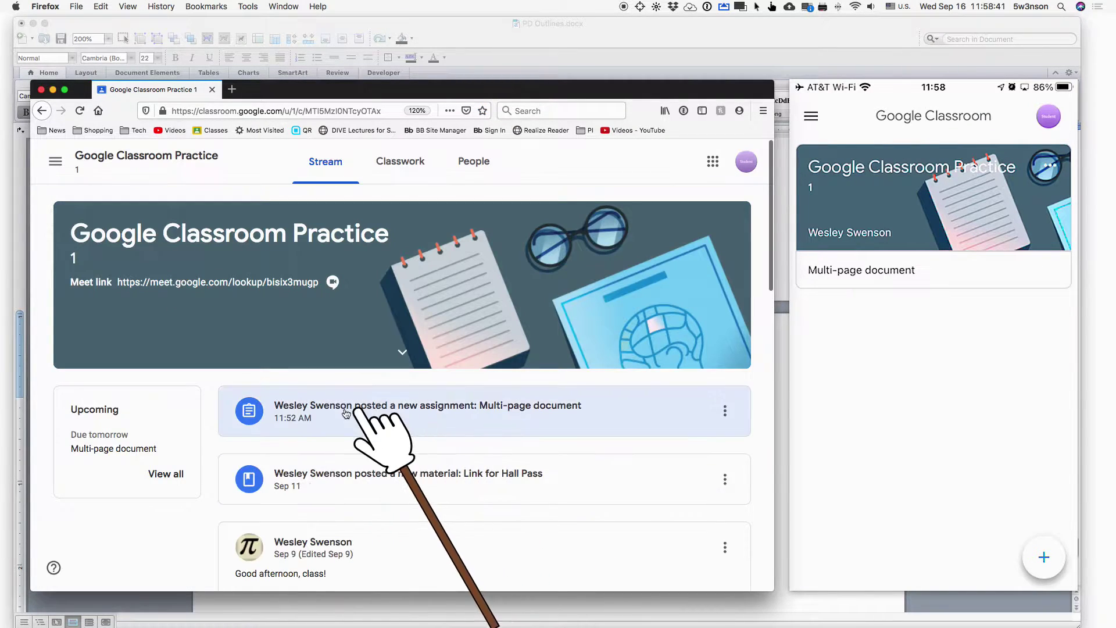
click(459, 414)
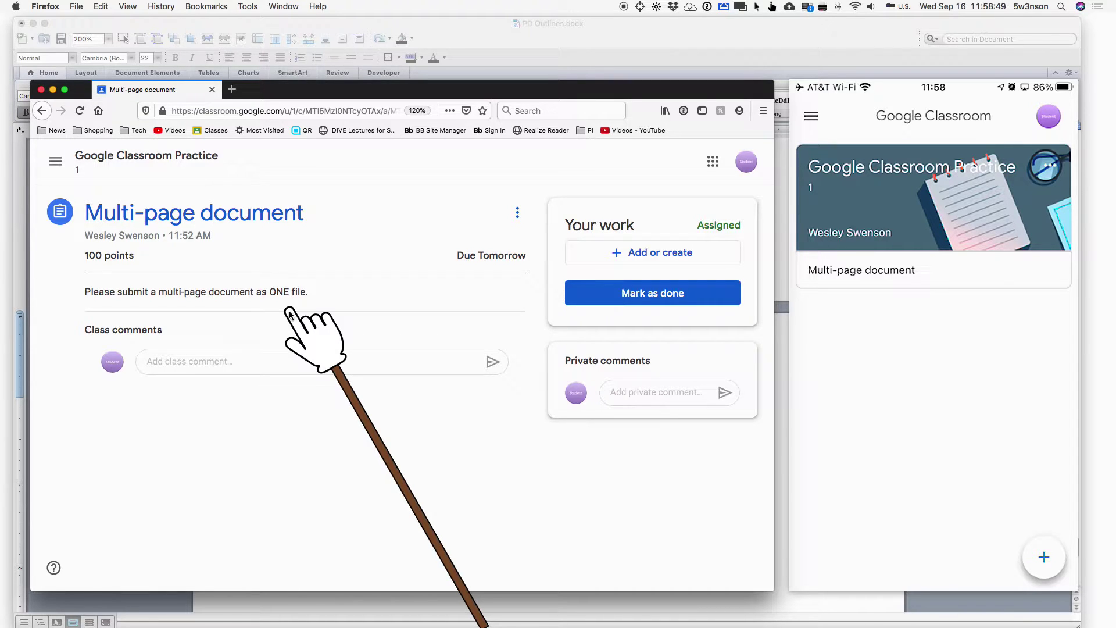
click(894, 286)
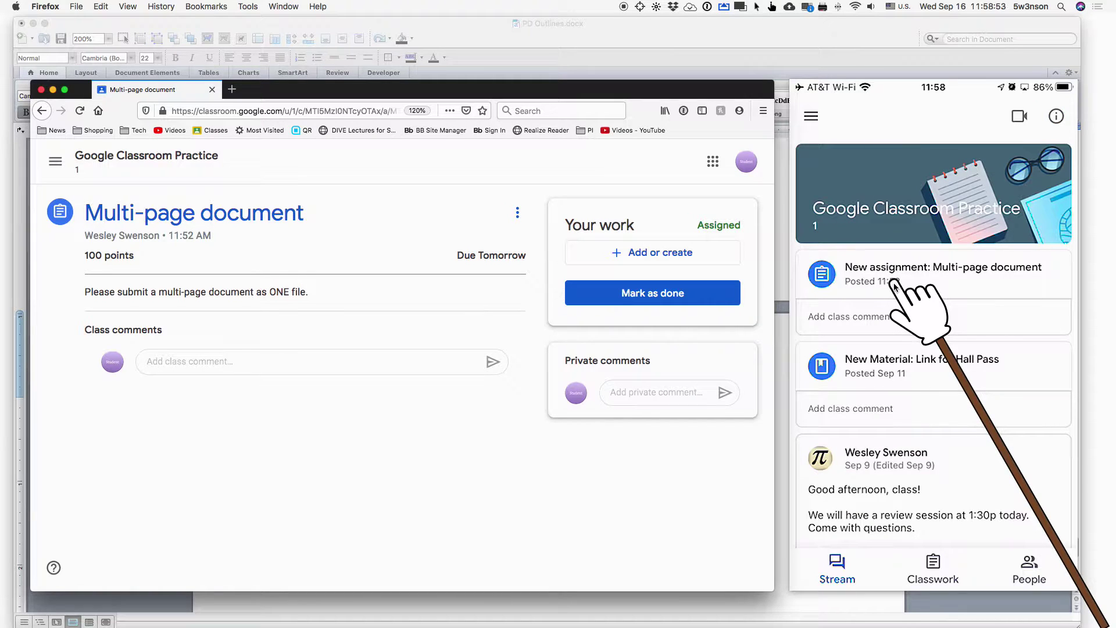
- On the phone, open the Multi-page document assignment and attach two photos to Your work
click(894, 286)
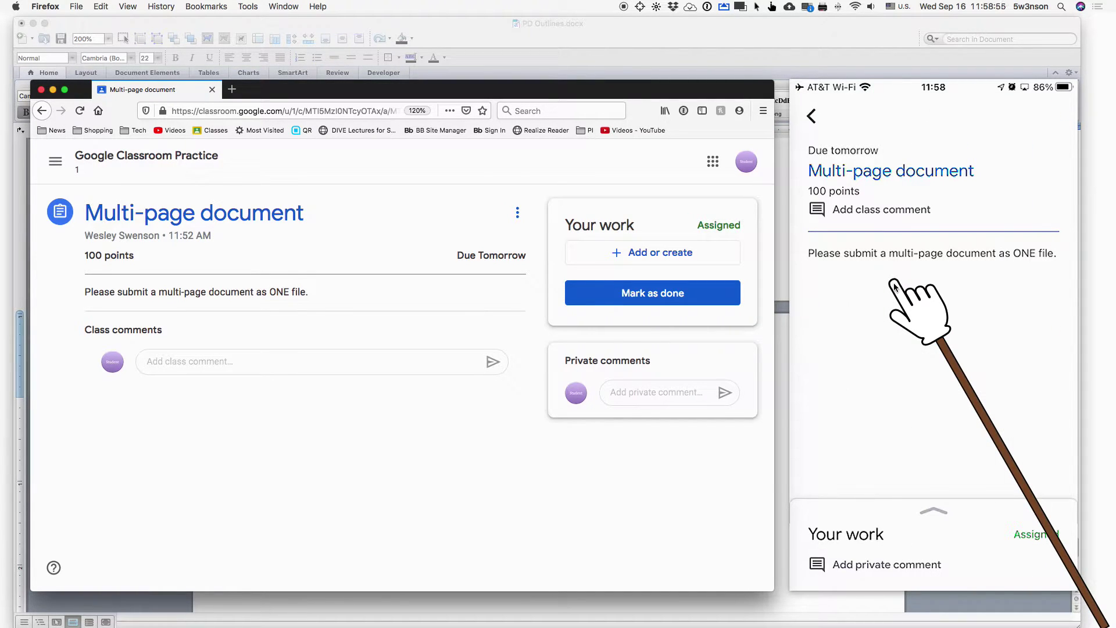
click(887, 548)
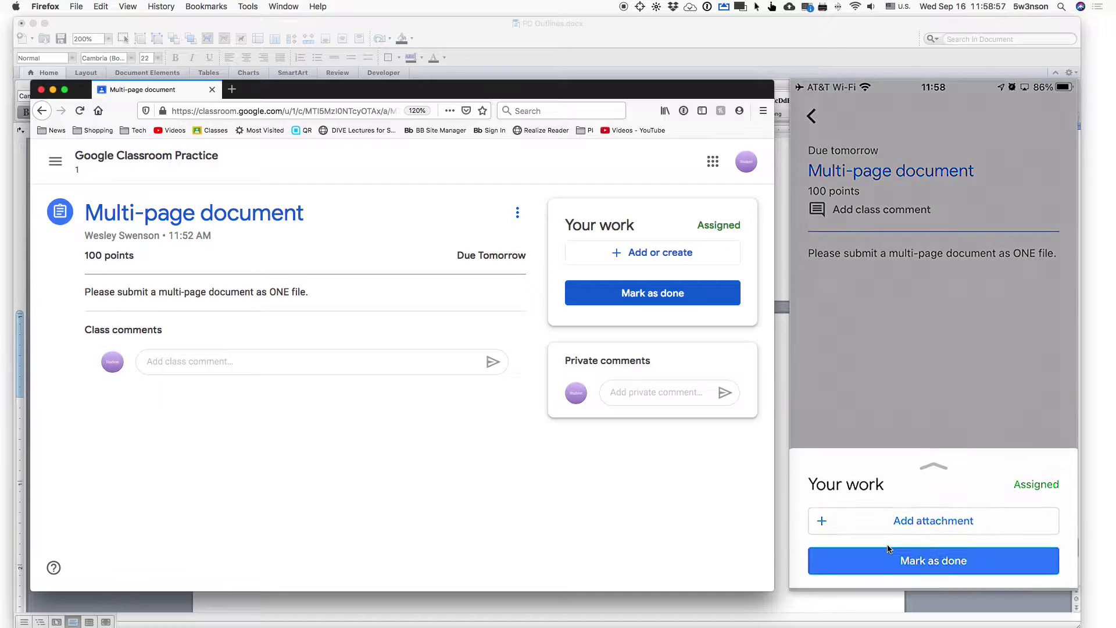
click(888, 546)
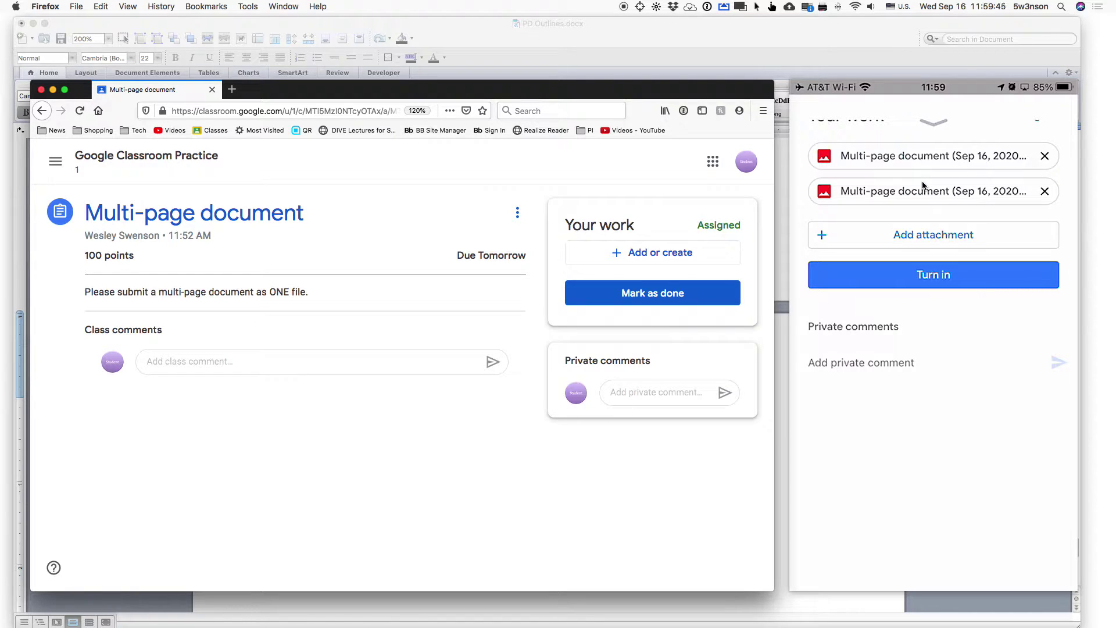
key(super+Tab)
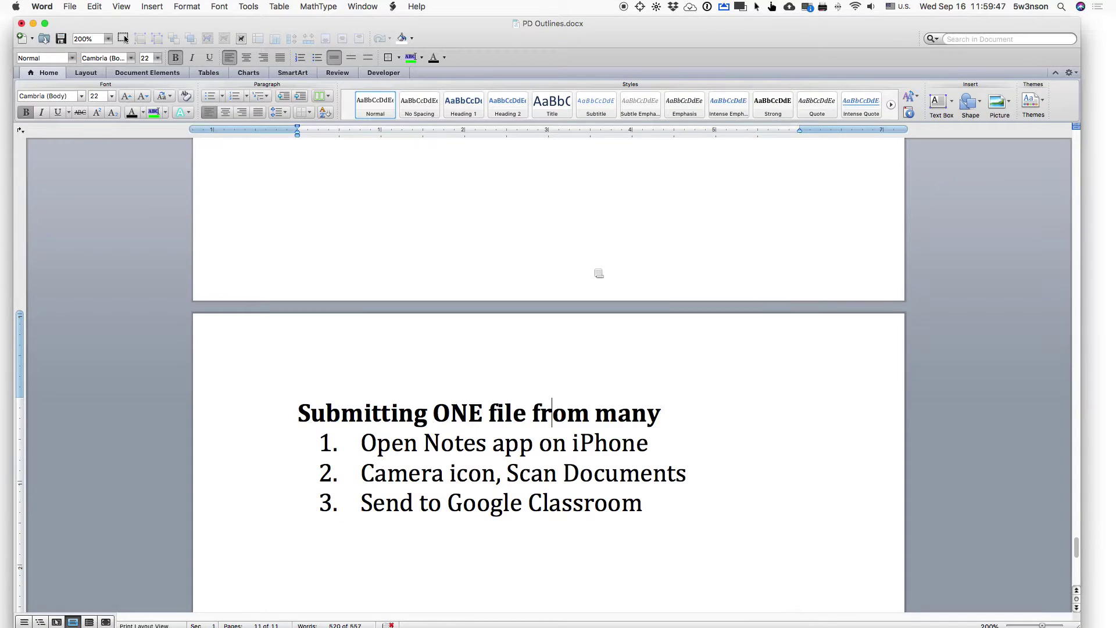
- Scroll PD Outlines to review the three steps for submitting one file from many
scroll(544, 453, down, 1)
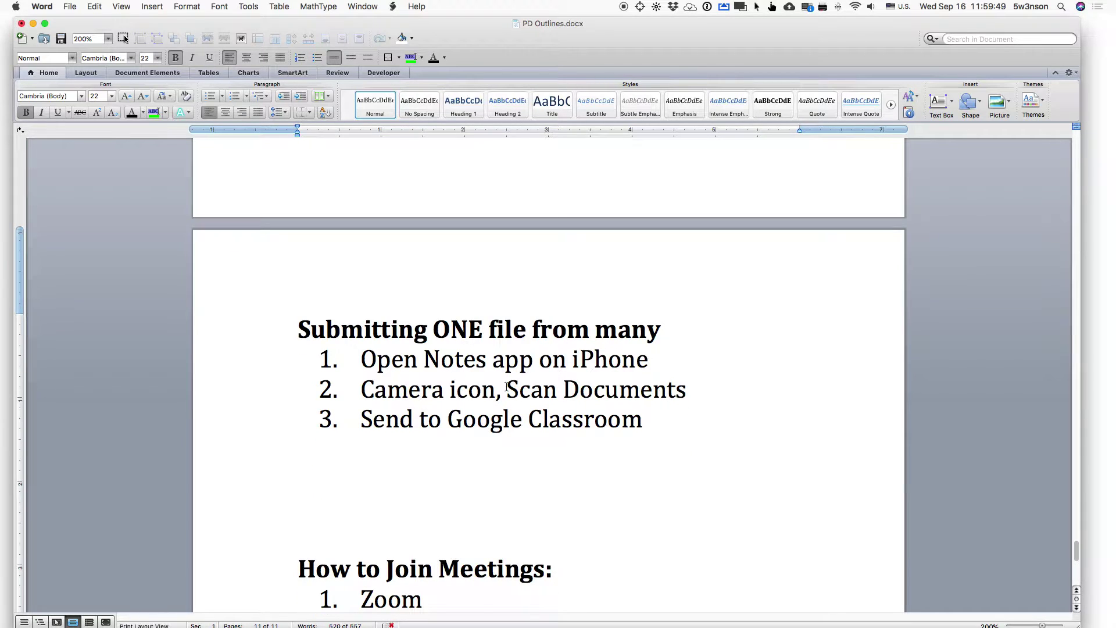
scroll(508, 387, up, 3)
scroll(485, 395, up, 2)
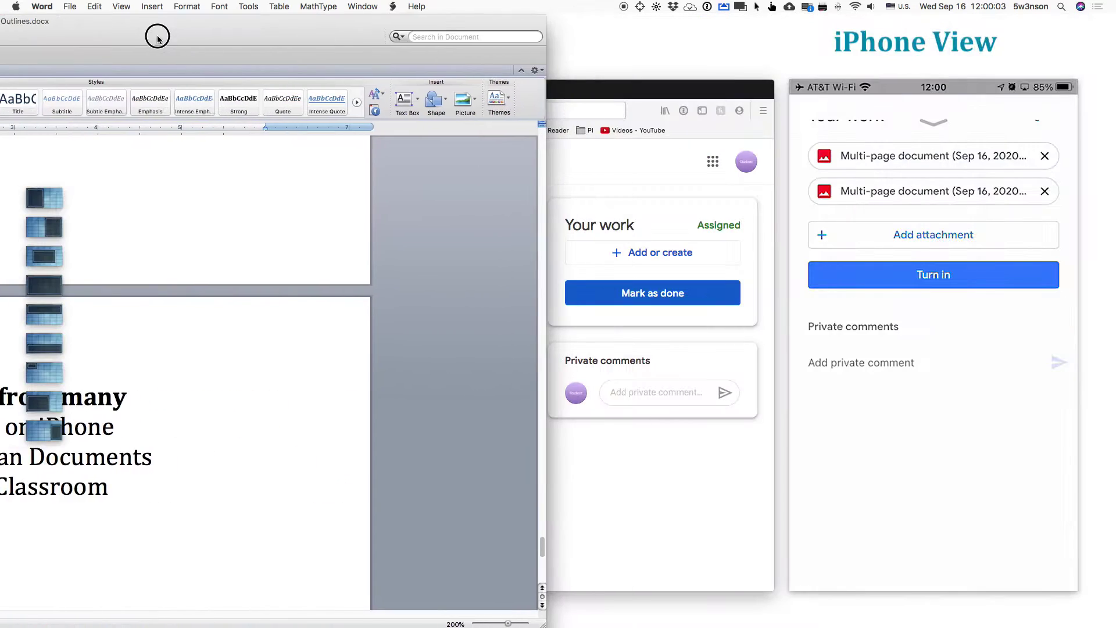
- Switch to the mirrored iPhone and return it to the home screen
click(839, 418)
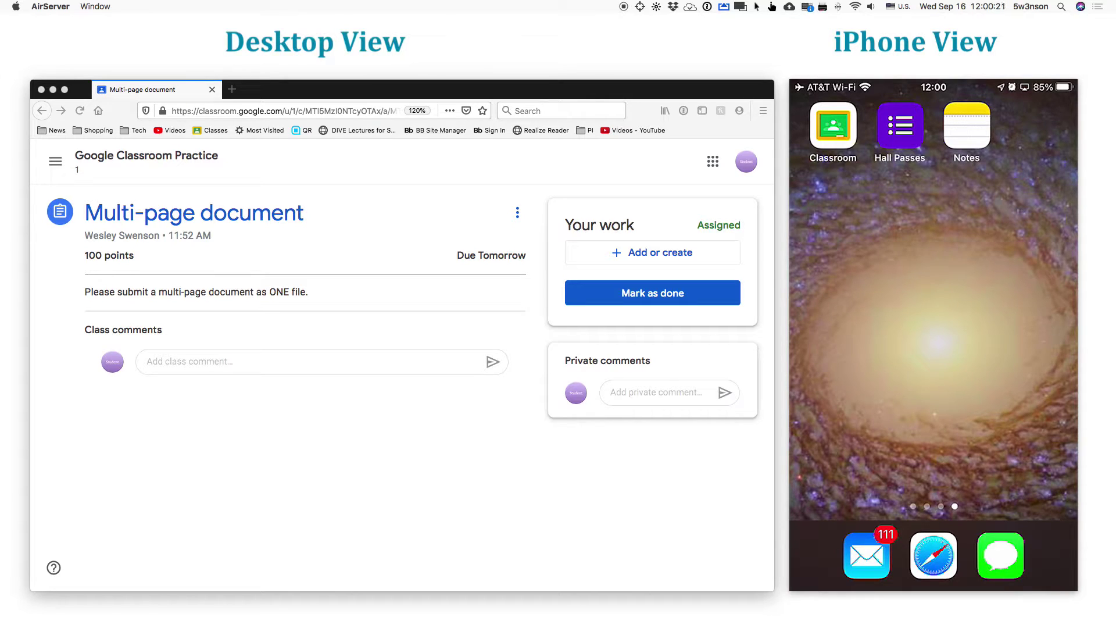
click(966, 125)
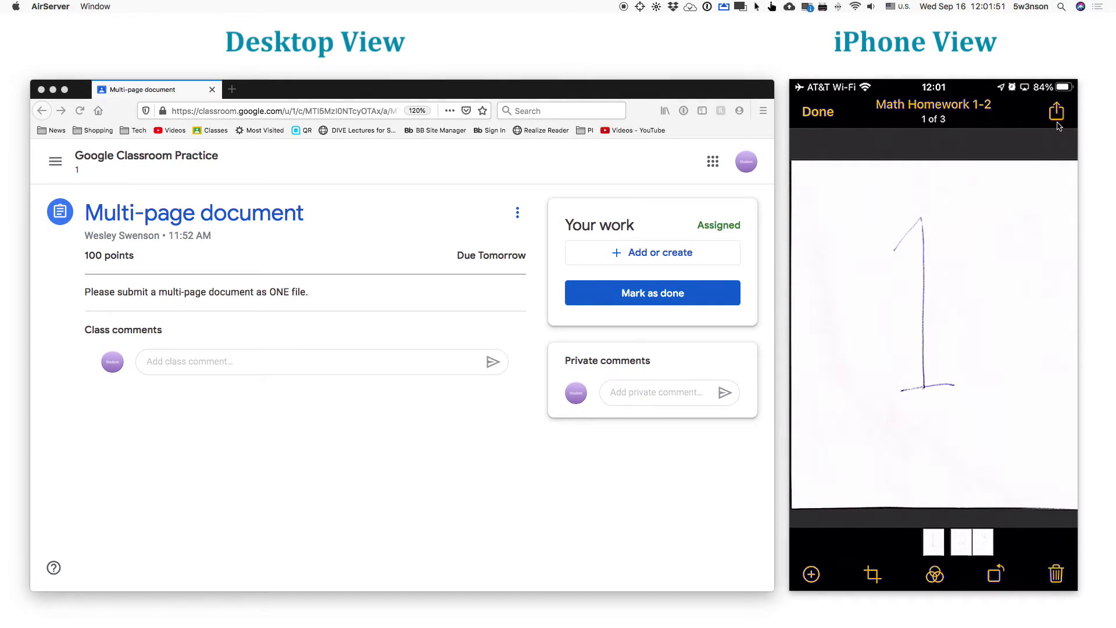
- Share the Math Homework 1-2 scan to Classroom and attach it to the Multi-page document assignment
click(1056, 111)
scroll(933, 407, down, 5)
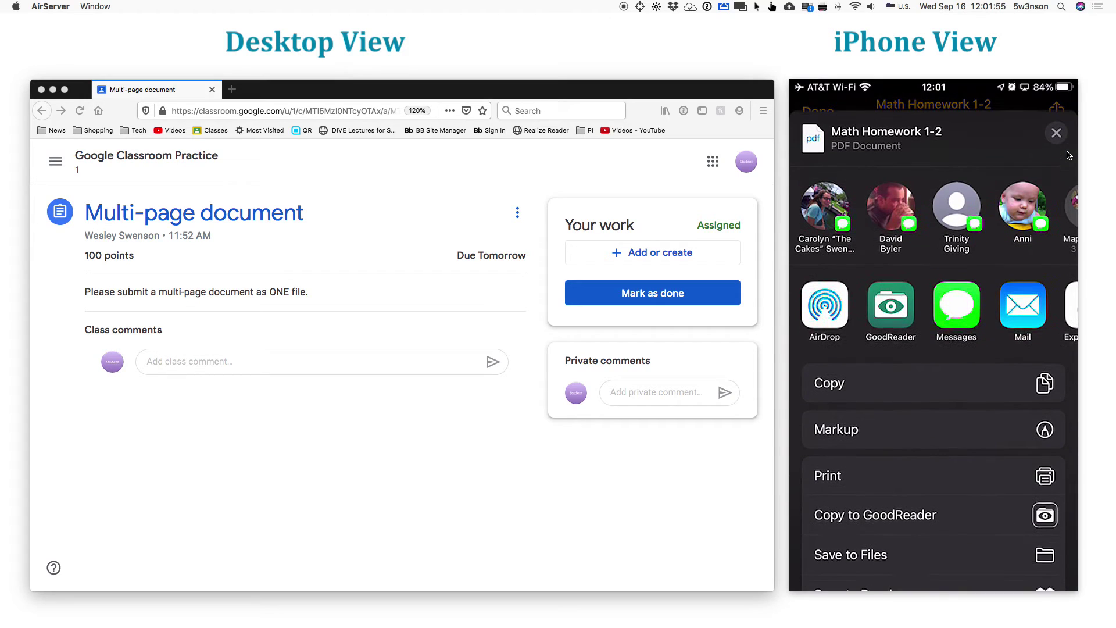
scroll(933, 308, right, 5)
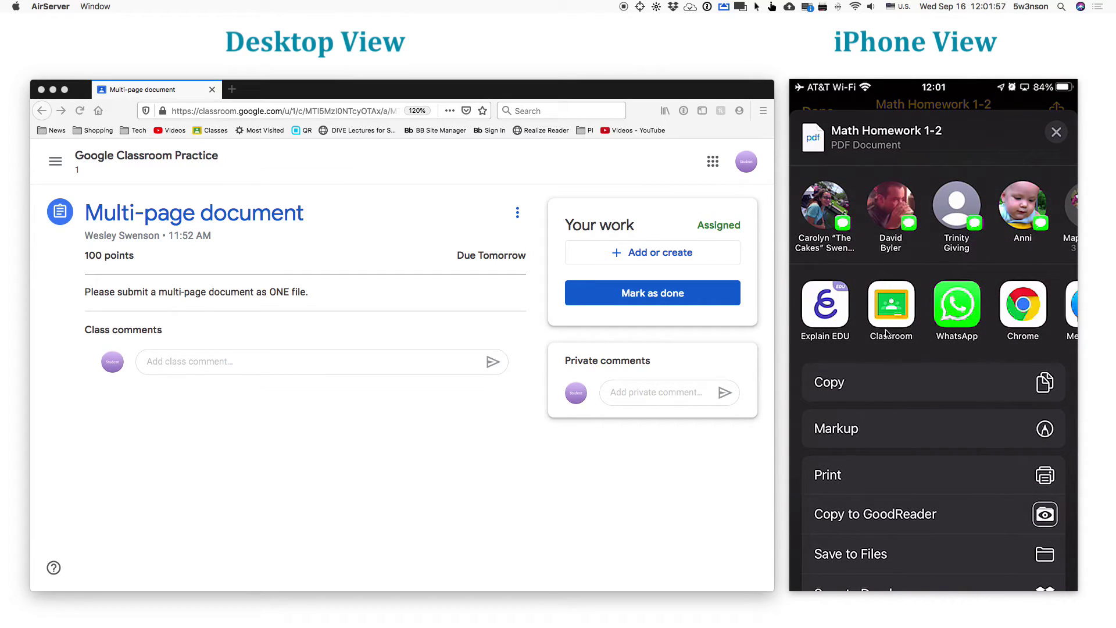
click(887, 327)
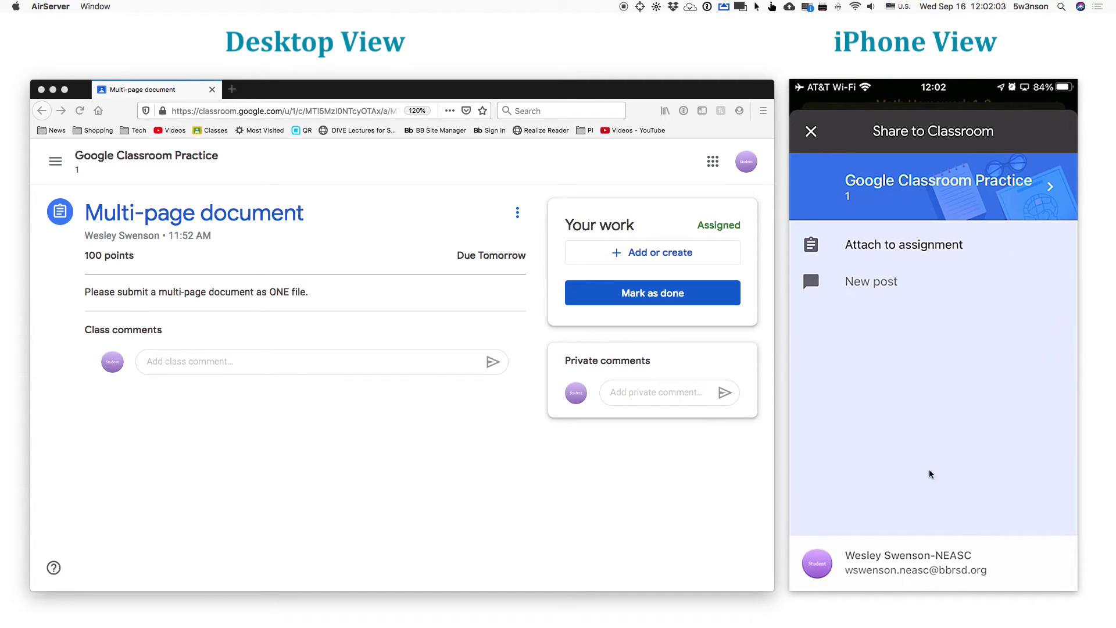
click(903, 248)
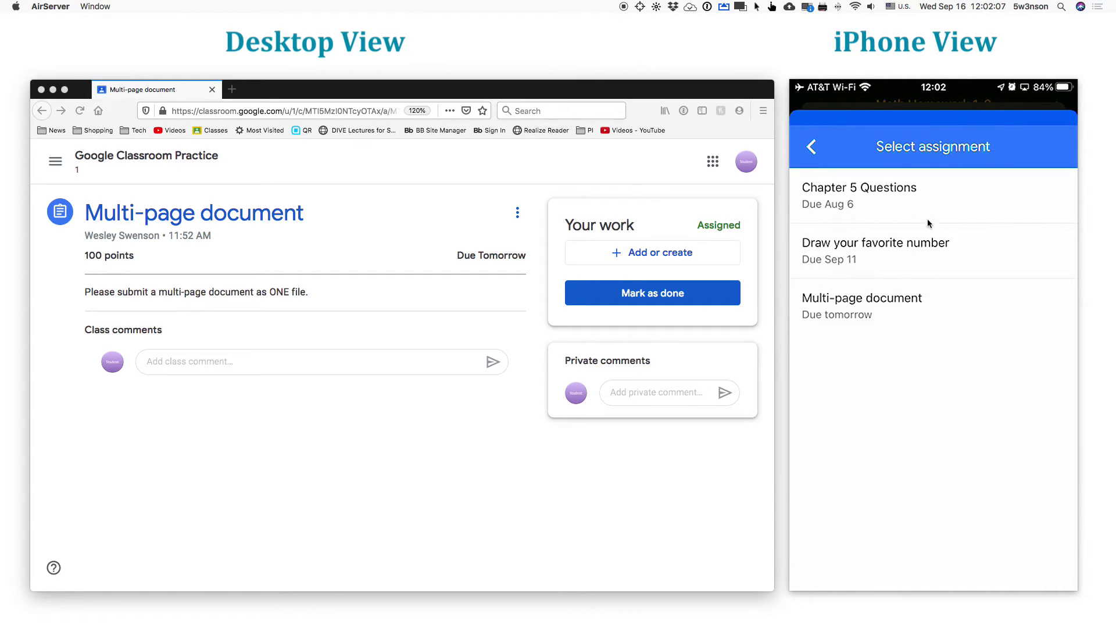
click(876, 314)
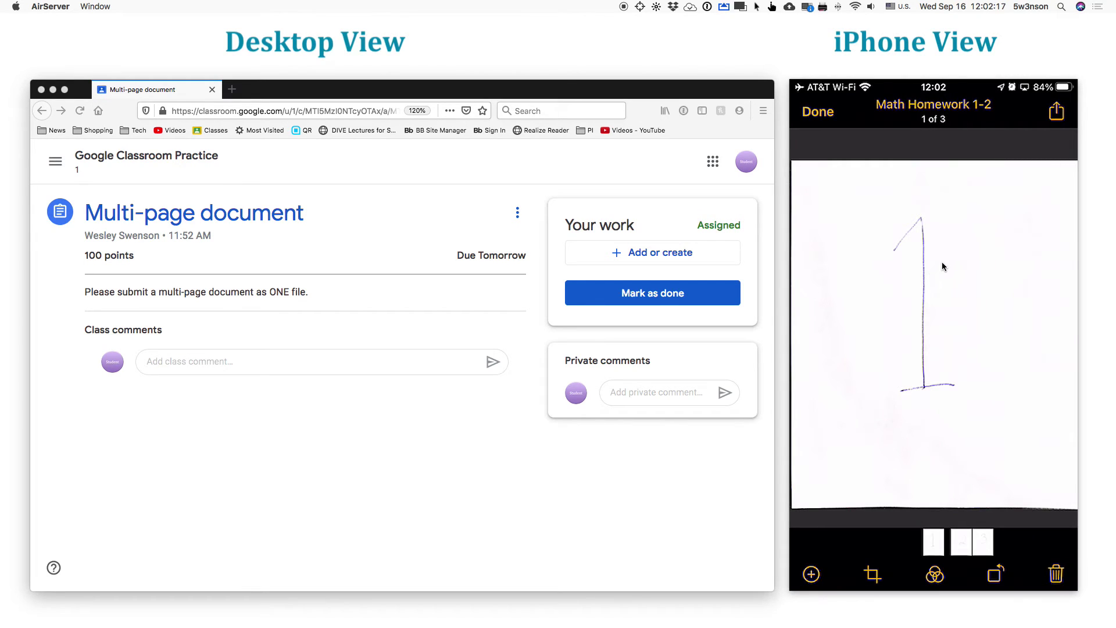
- Reload the web assignment page and delete both photo attachments, keeping only the PDF
click(488, 532)
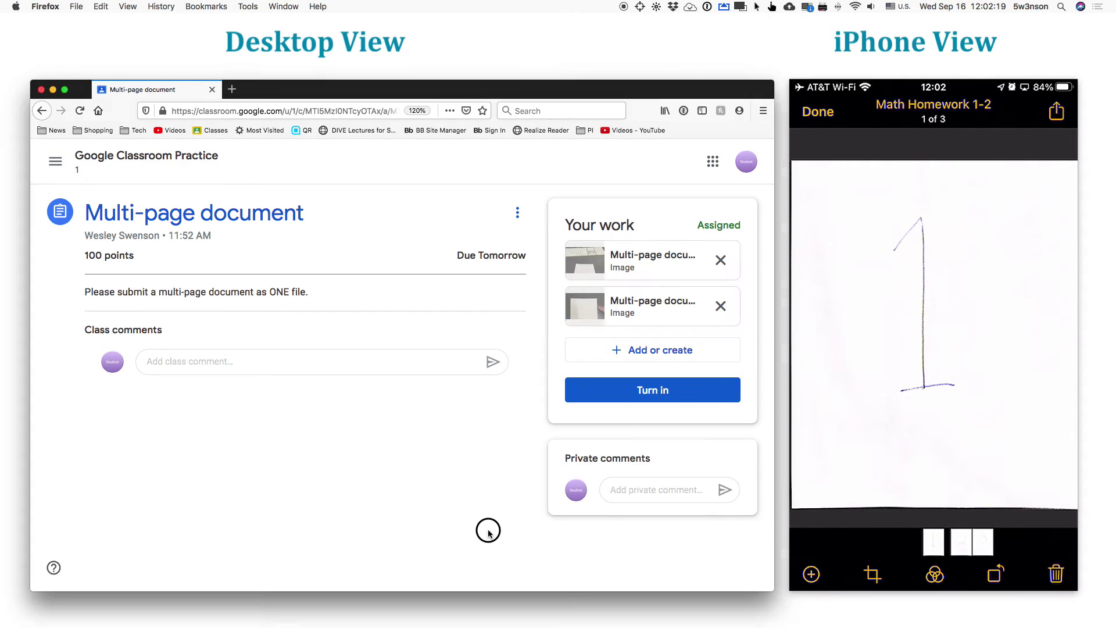
key(super+r)
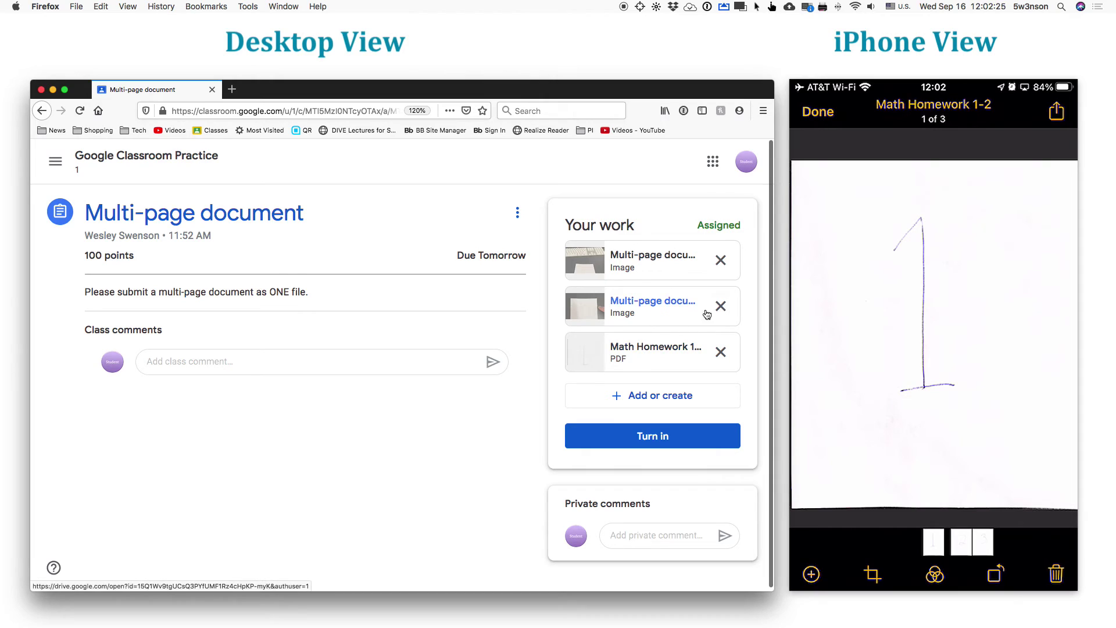
click(721, 306)
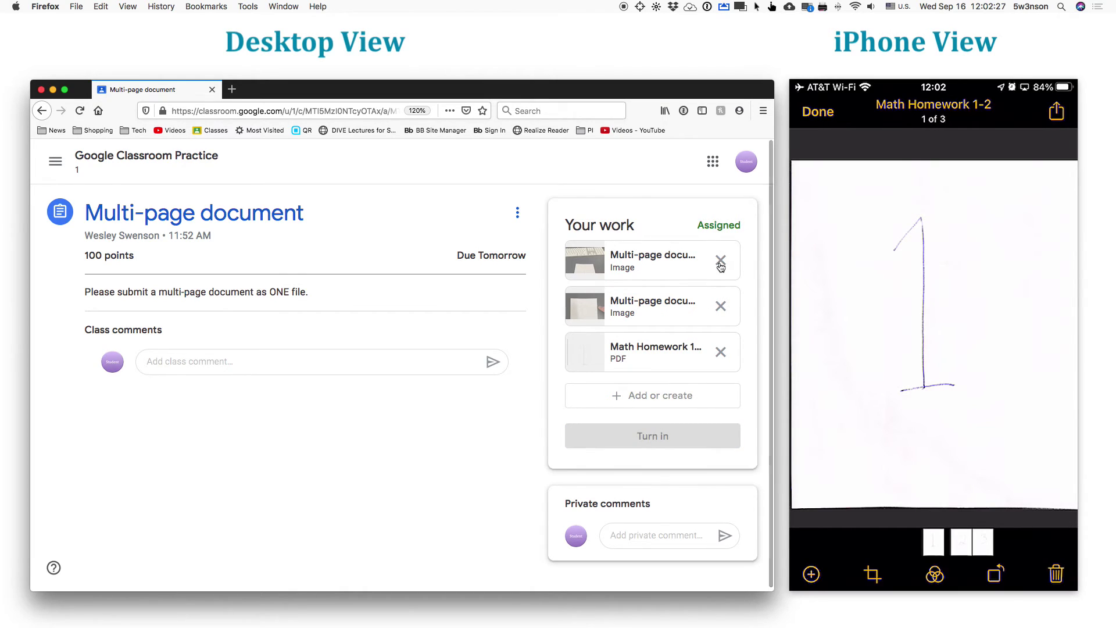
click(721, 261)
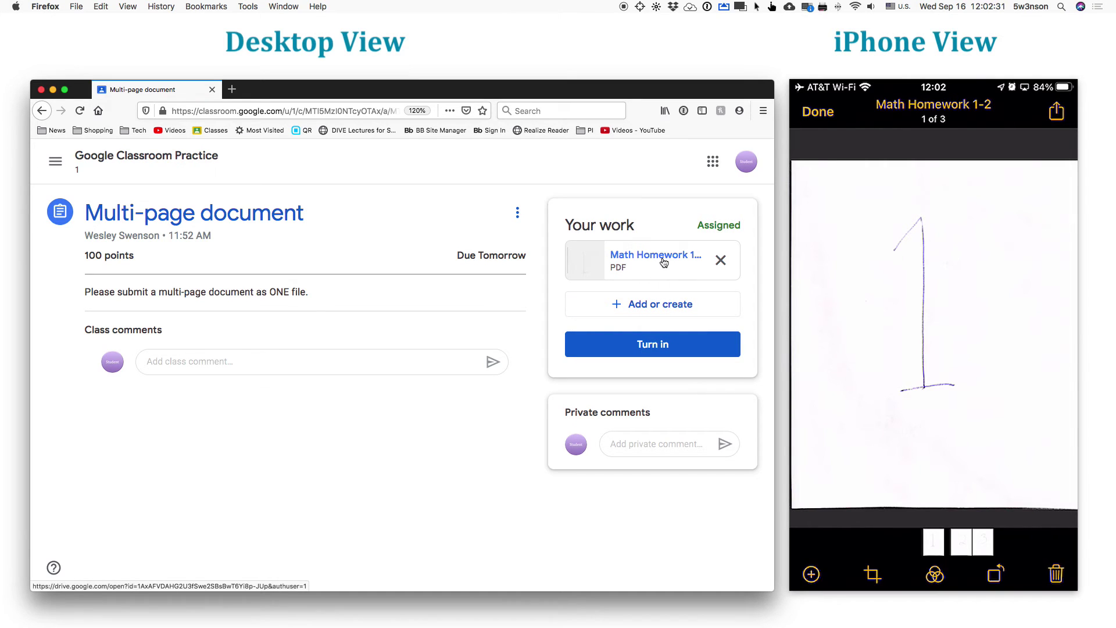
click(664, 263)
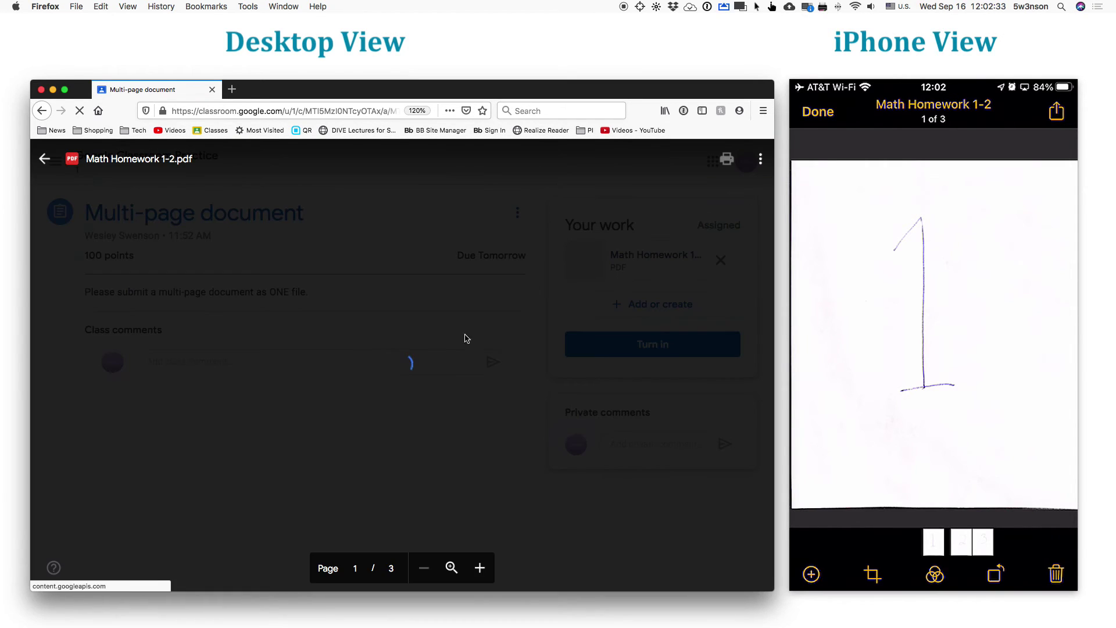
scroll(397, 396, down, 15)
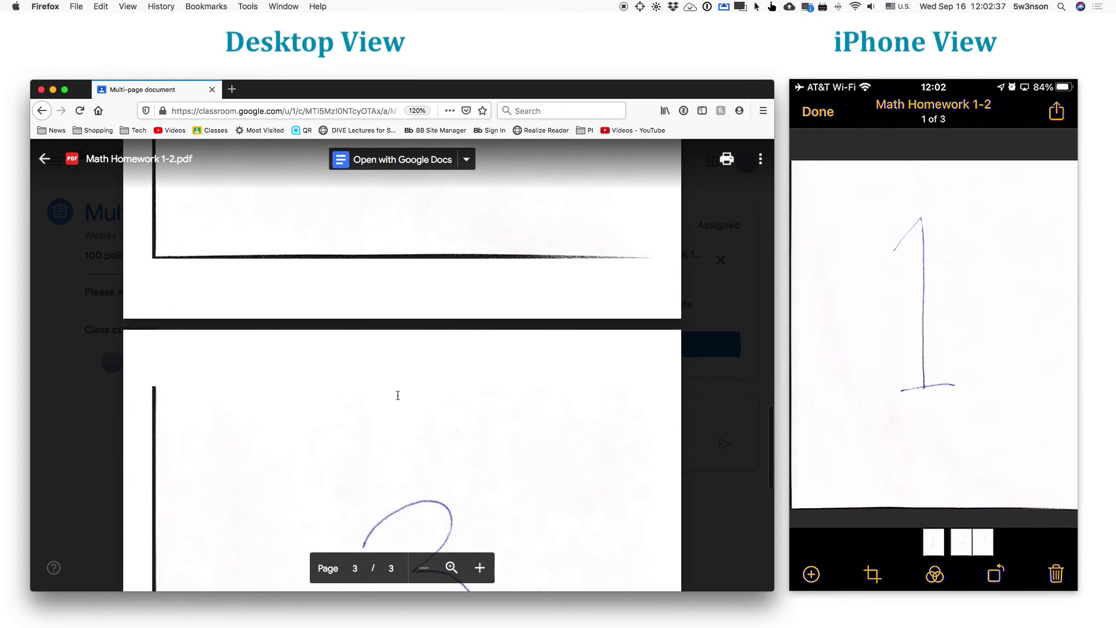
scroll(398, 396, up, 5)
scroll(398, 396, up, 10)
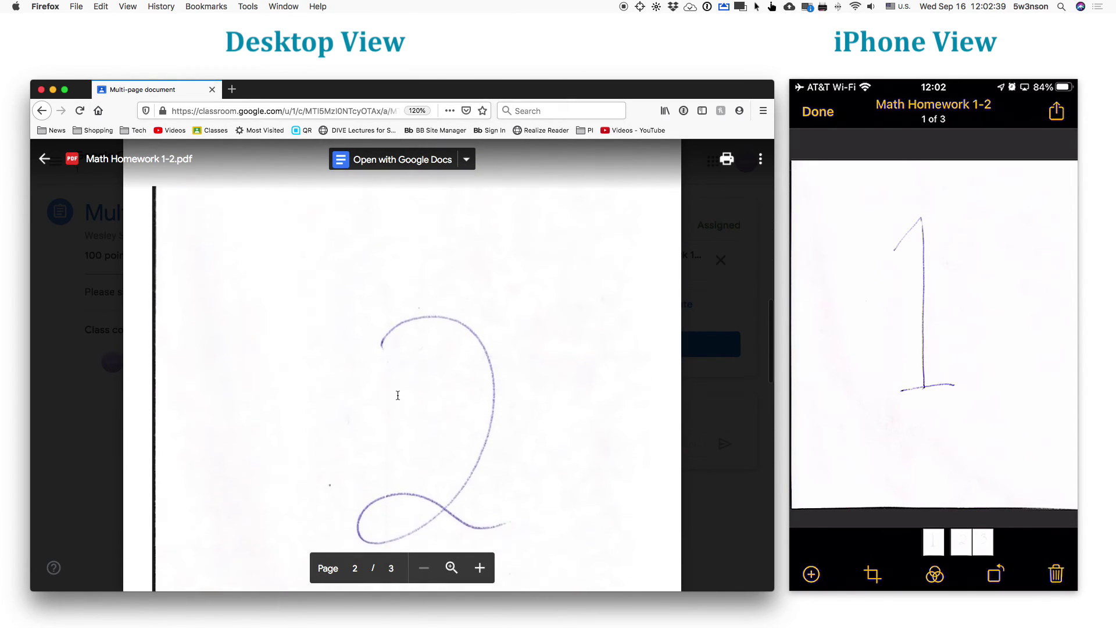
click(44, 157)
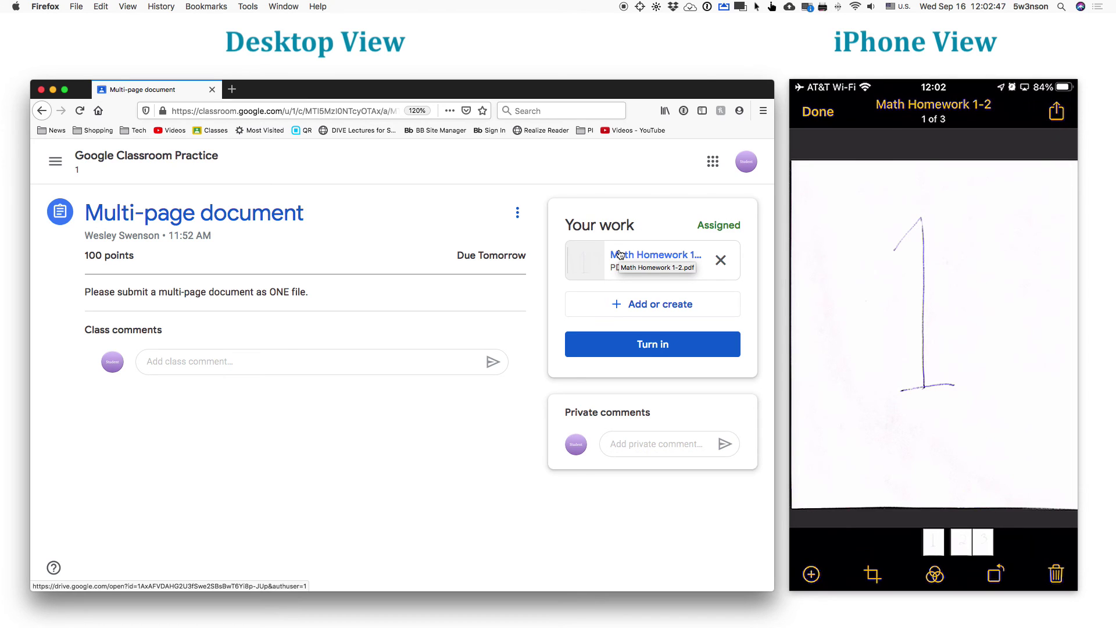
- Turn in the assignment with Math Homework 1-2.pdf and confirm the submission
click(650, 343)
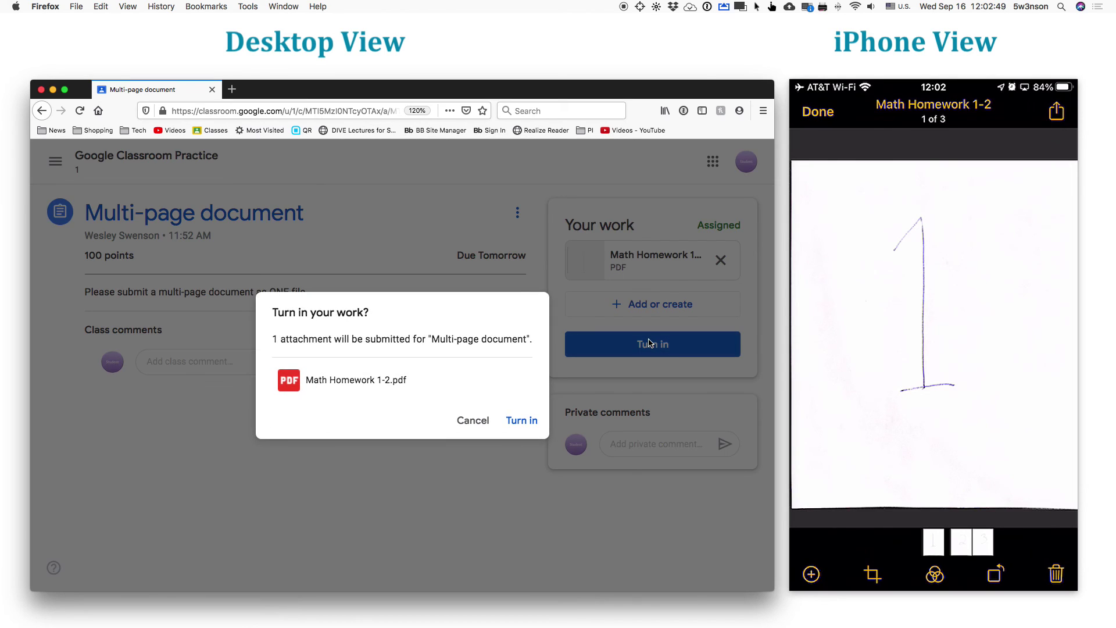
click(523, 422)
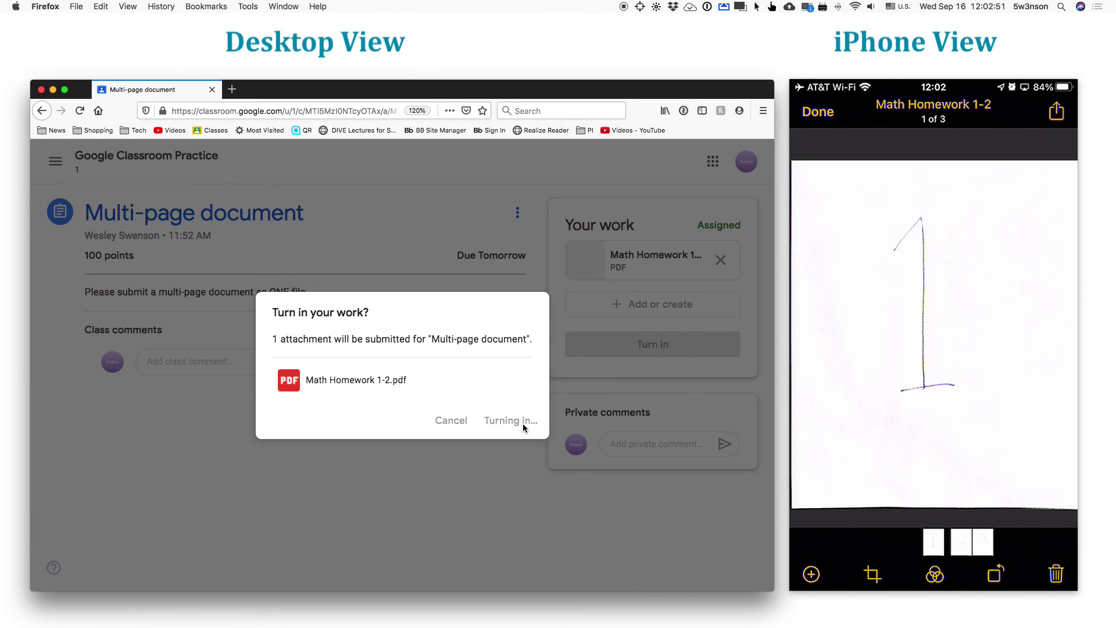